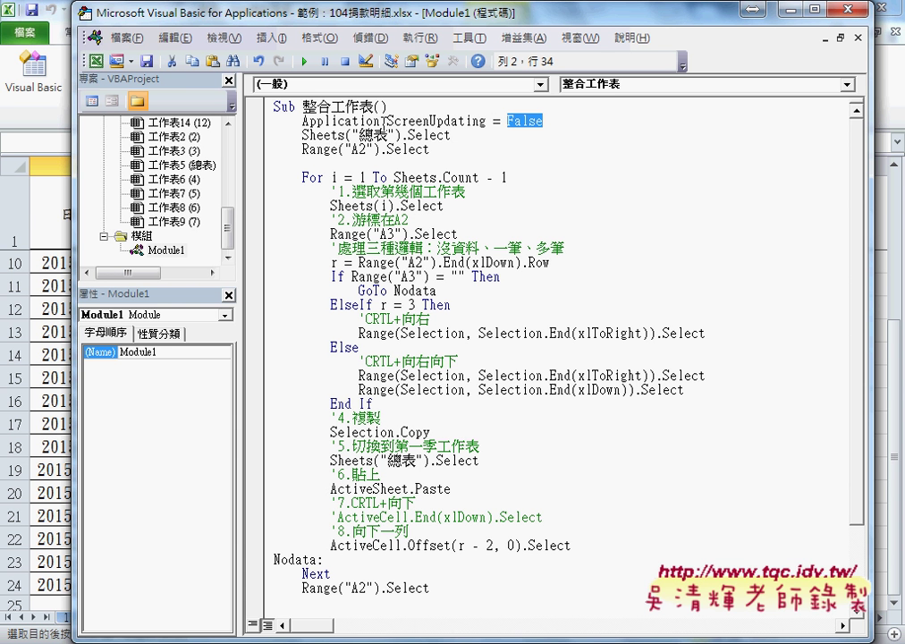
Retype the macro's first statement as Application.ScreenUpdating = by picking ScreenUpdating from IntelliSense.
left_click_drag(302, 121, 380, 121)
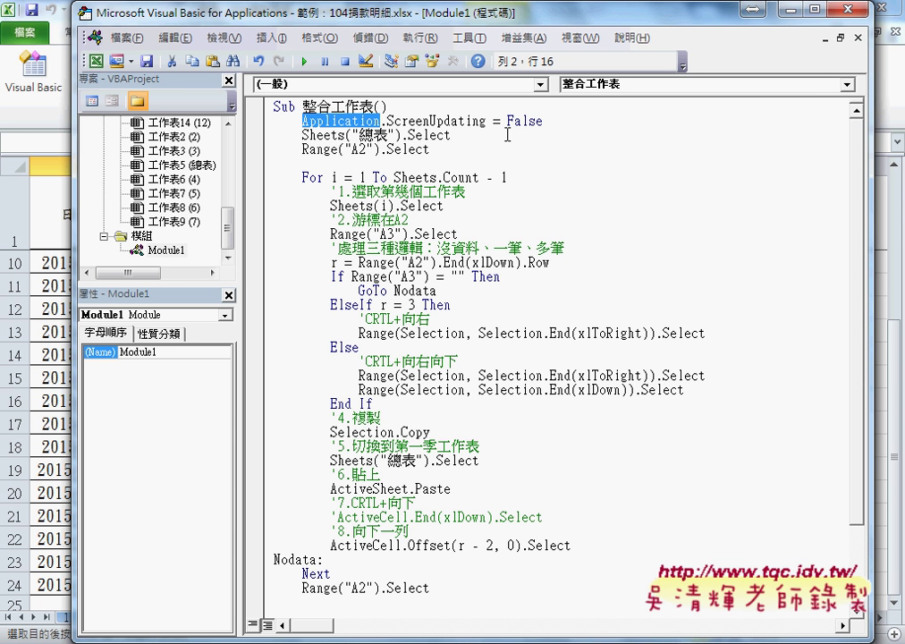
left_click_drag(381, 121, 558, 122)
type(".")
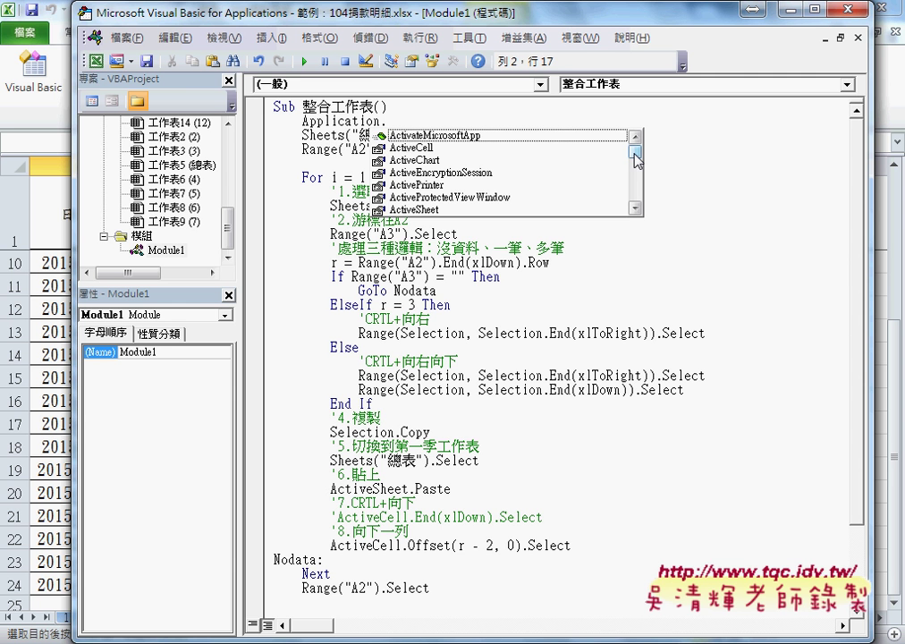
left_click_drag(634, 156, 638, 166)
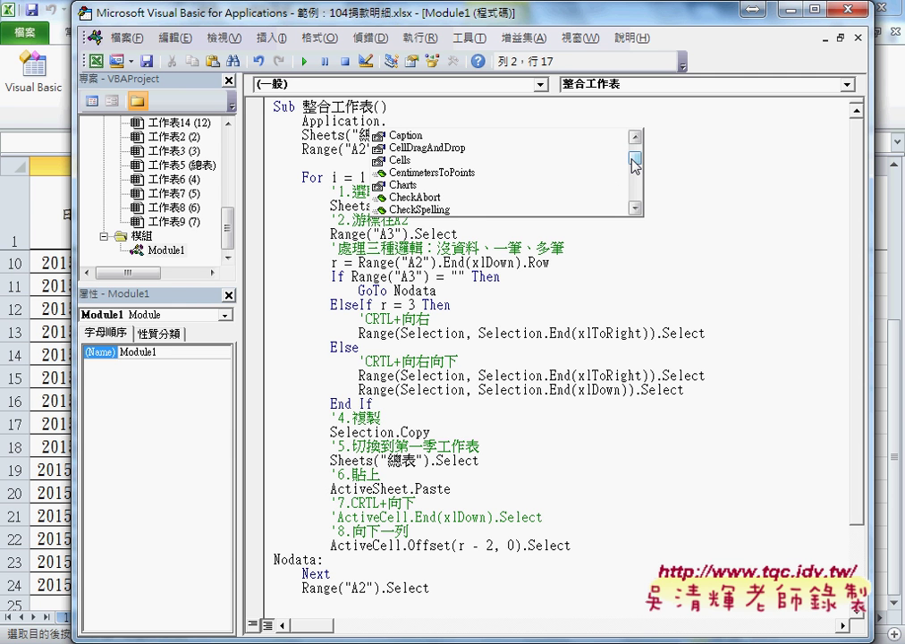
mouse_move(637, 158)
left_mouse_down()
mouse_move(635, 179)
mouse_move(638, 154)
left_mouse_up()
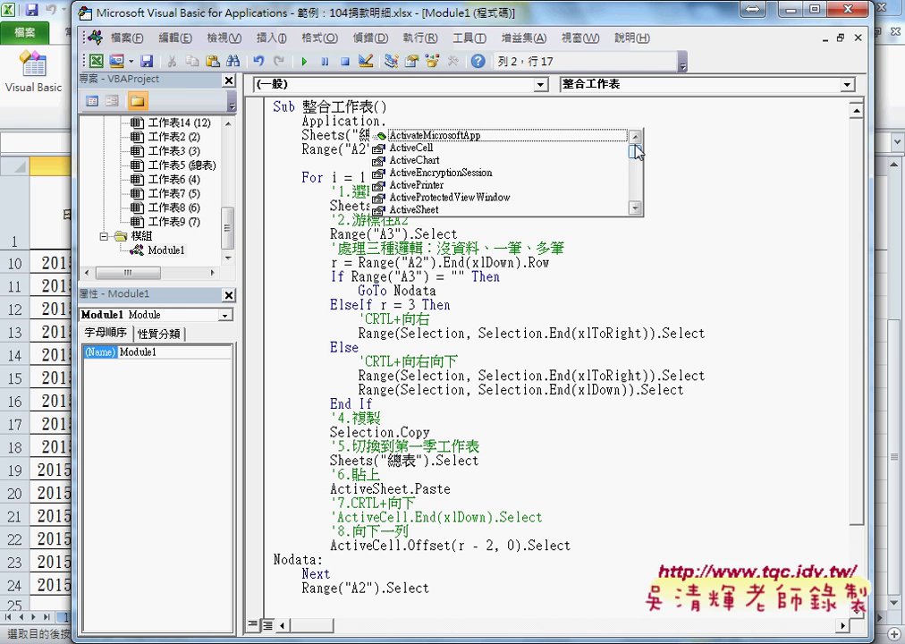
type("s")
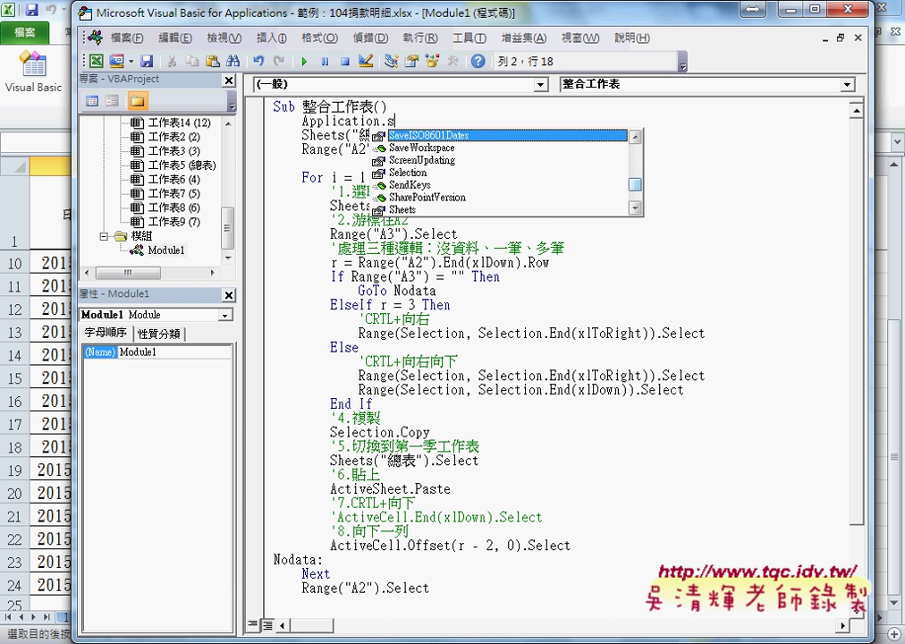
type("creenUpdating")
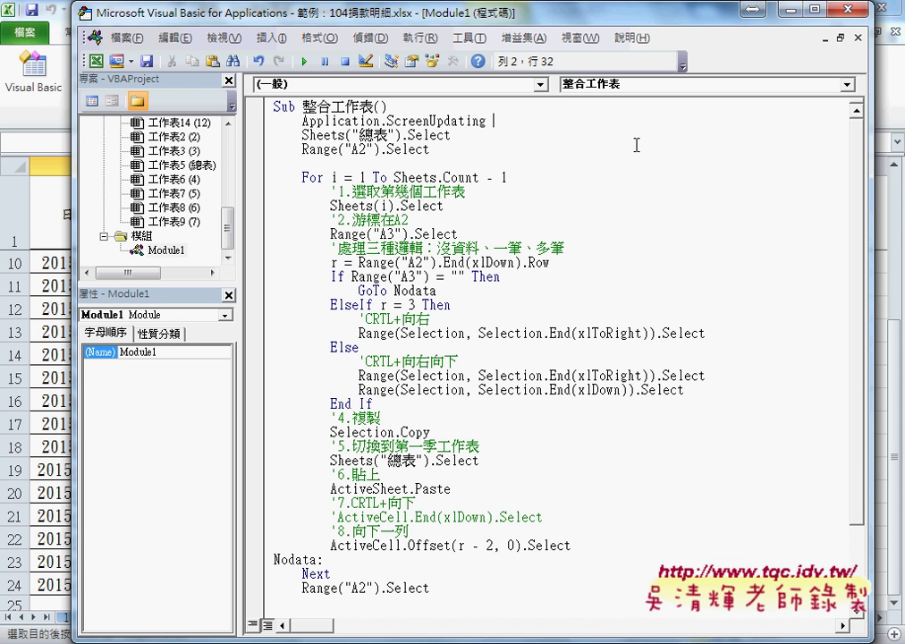
type("=")
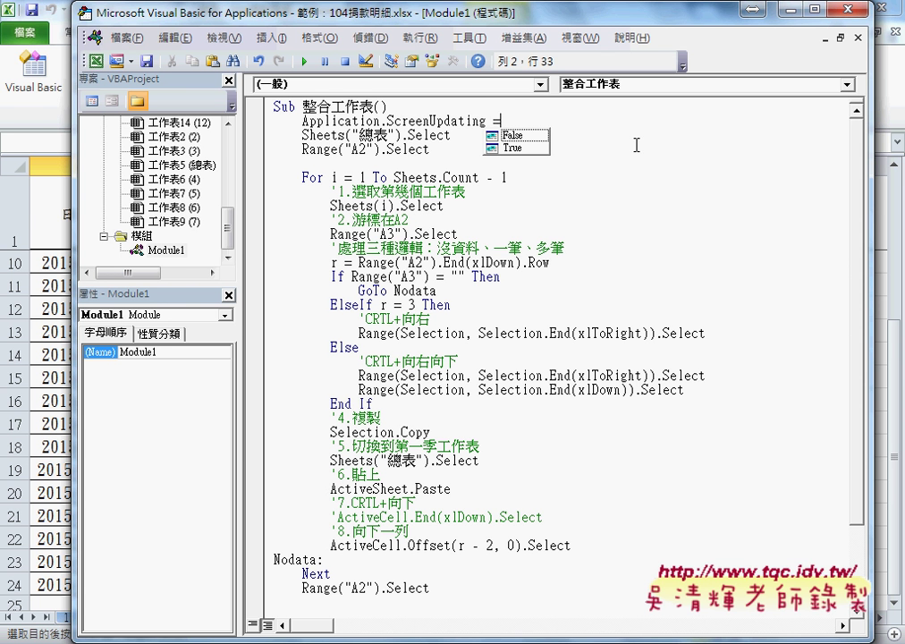
Complete the line as Application.ScreenUpdating = False and select it.
key("Down")
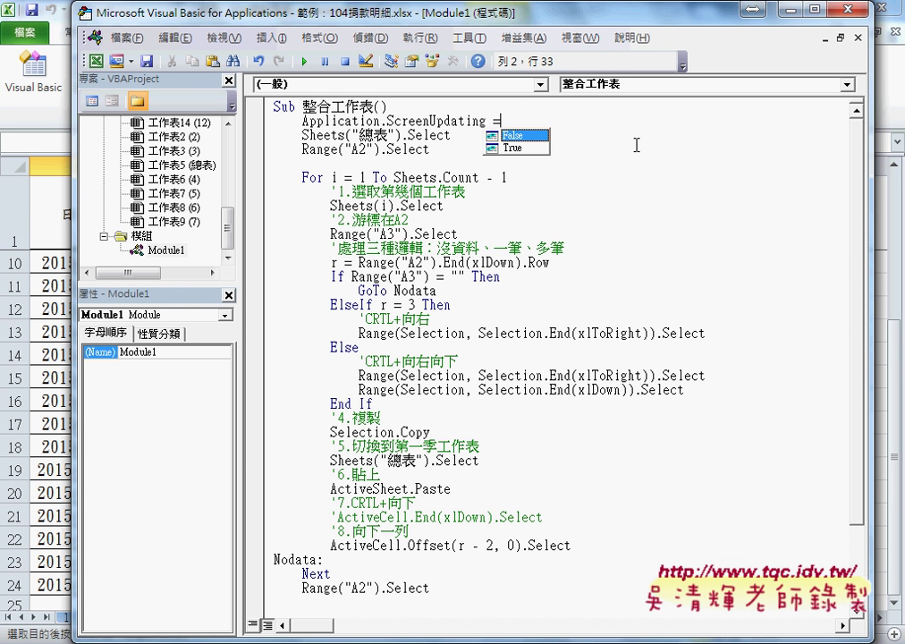
key("Tab")
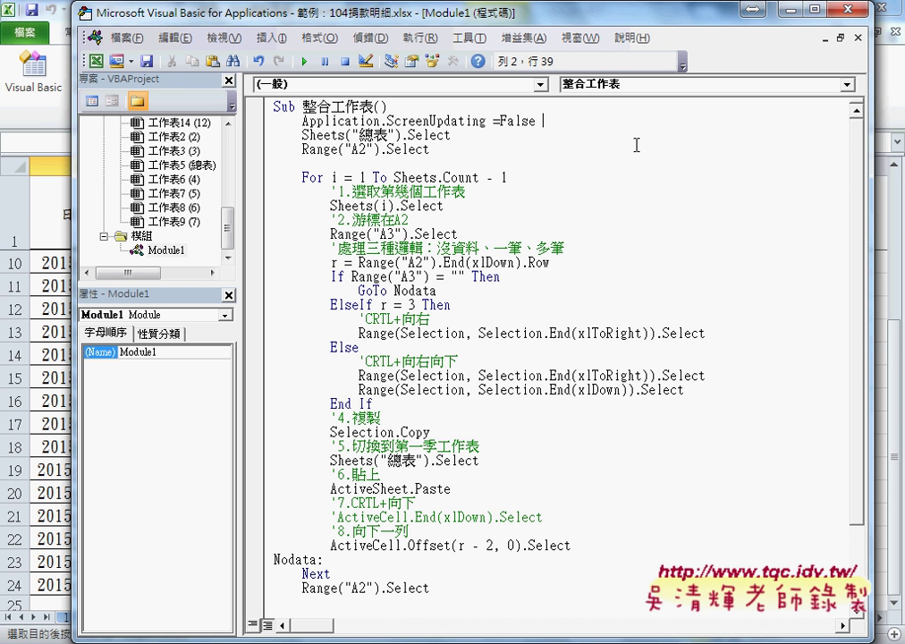
left_click_drag(543, 121, 305, 122)
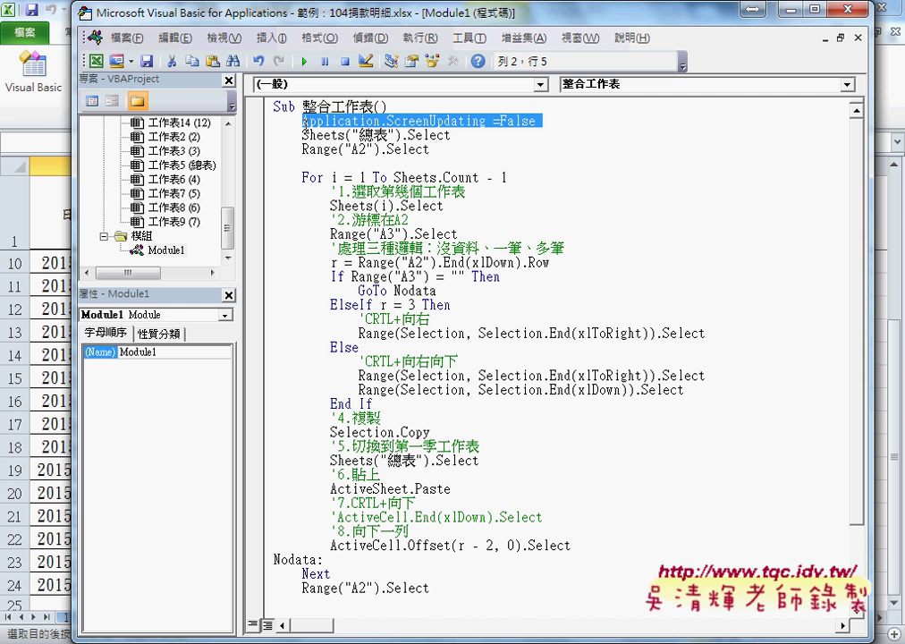
scroll(414, 474, "down", 2)
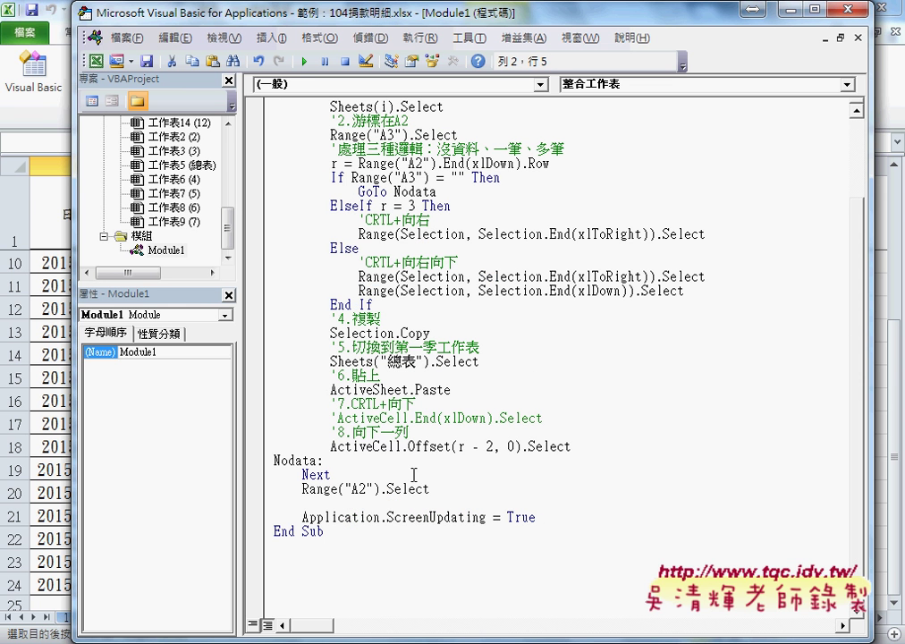
left_click_drag(301, 517, 543, 519)
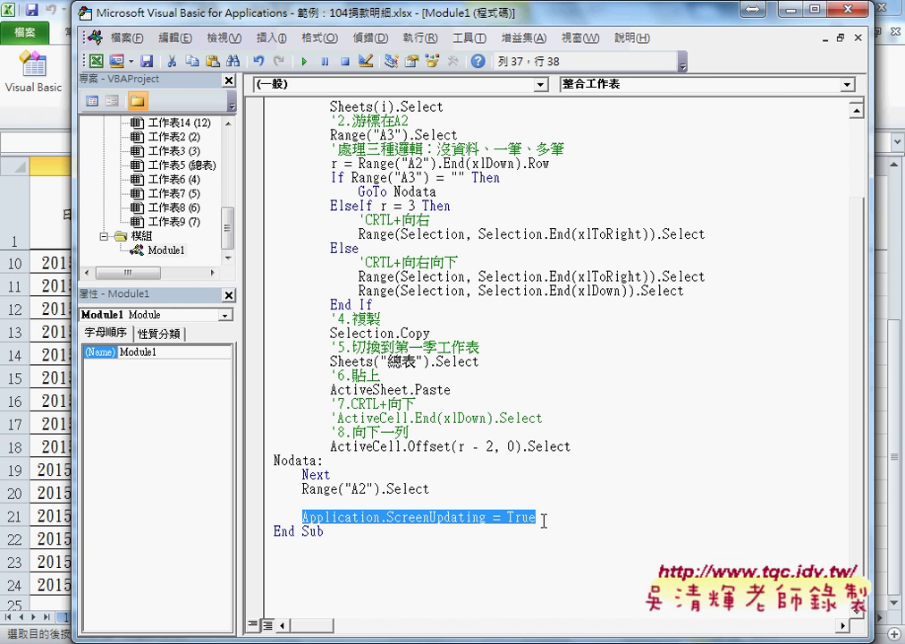
scroll(543, 520, "up", 1)
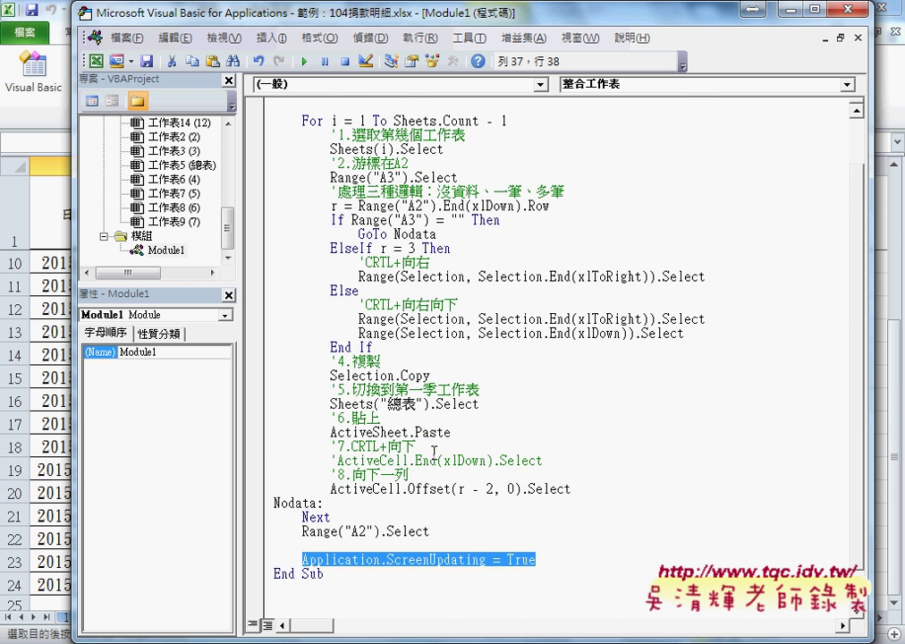
scroll(465, 358, "up", 2)
Highlight the Sheets/Range, For loop and GoTo Nodata lines, then shift the editor right beside the worksheet.
left_click_drag(301, 135, 430, 149)
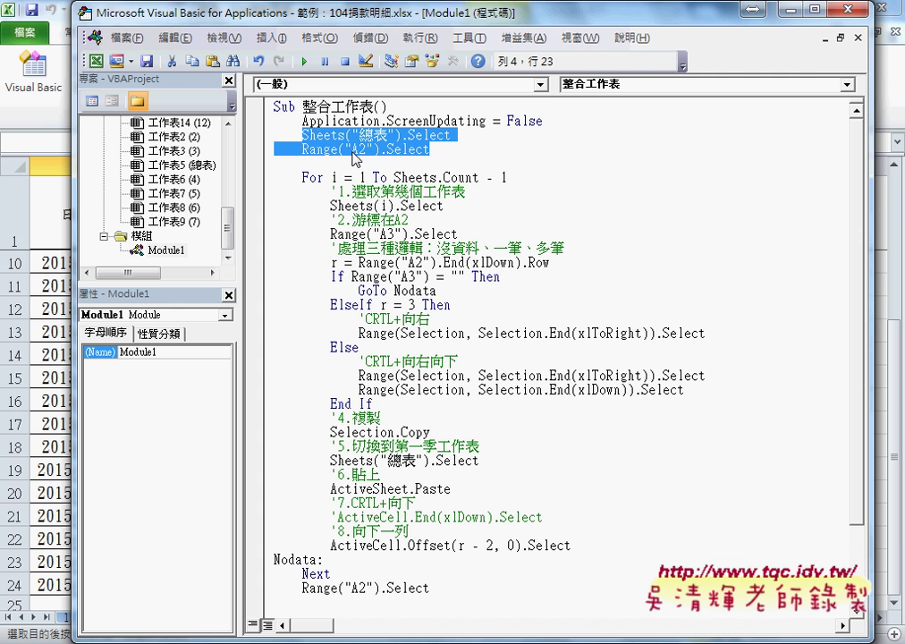
left_click_drag(331, 177, 519, 179)
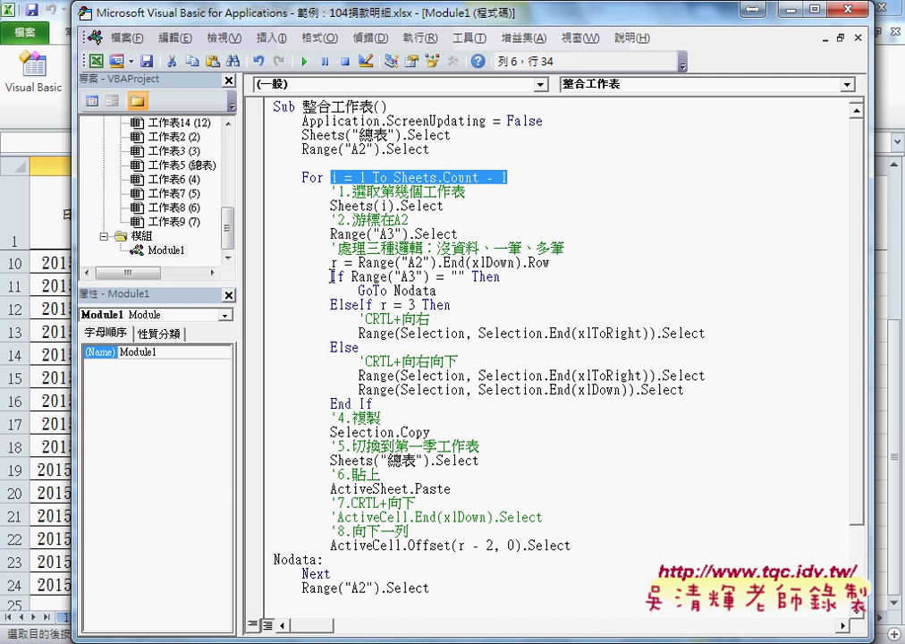
left_click_drag(331, 277, 437, 291)
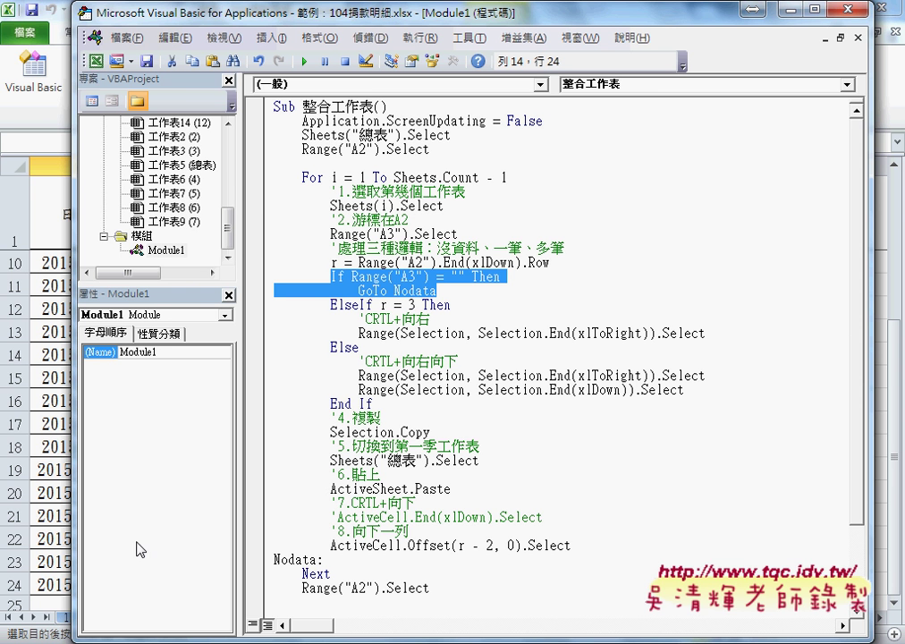
left_click_drag(241, 217, 165, 218)
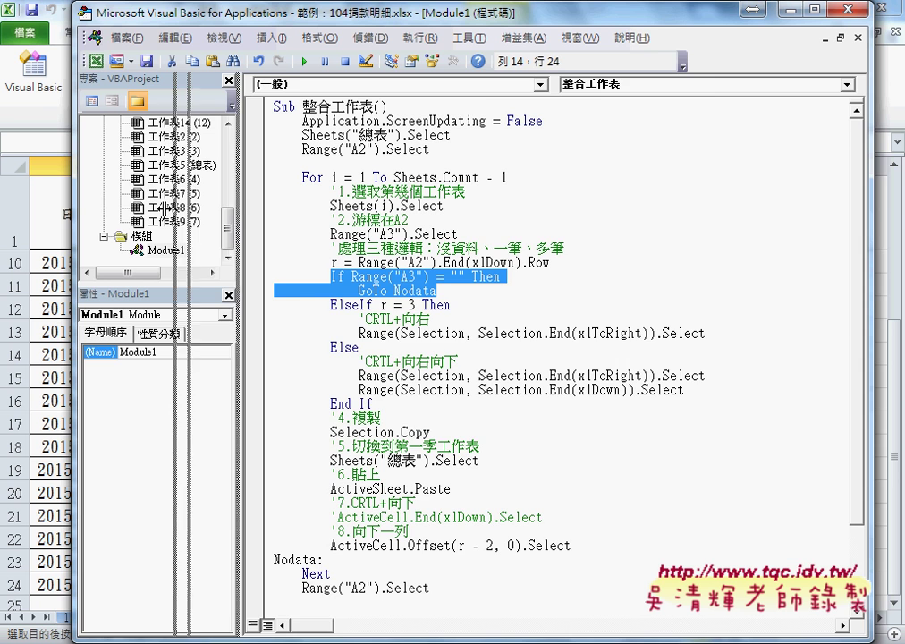
left_click_drag(265, 15, 465, 18)
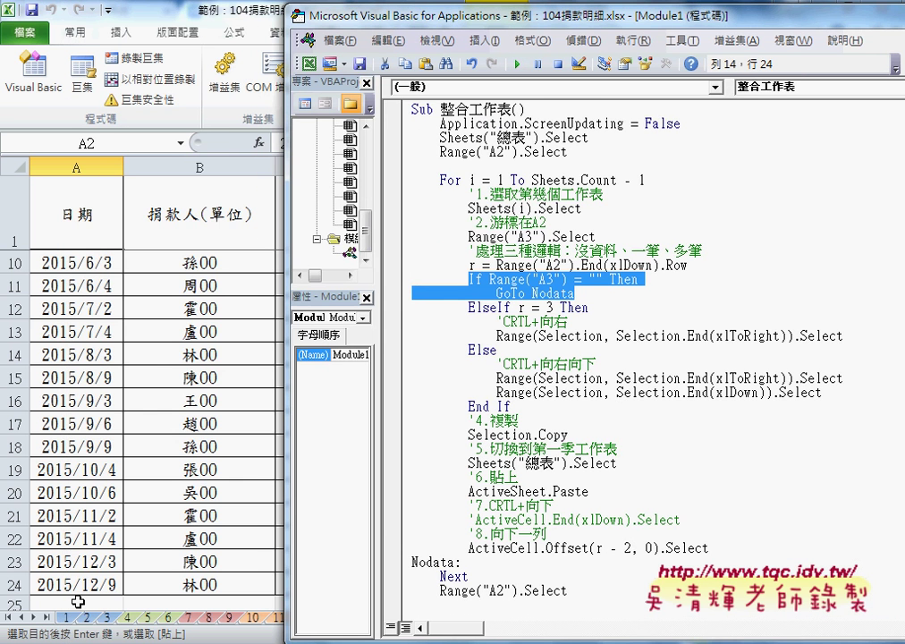
On sheet 1, delete the donation entry in A3:D3 and select cell A3.
left_click(67, 619)
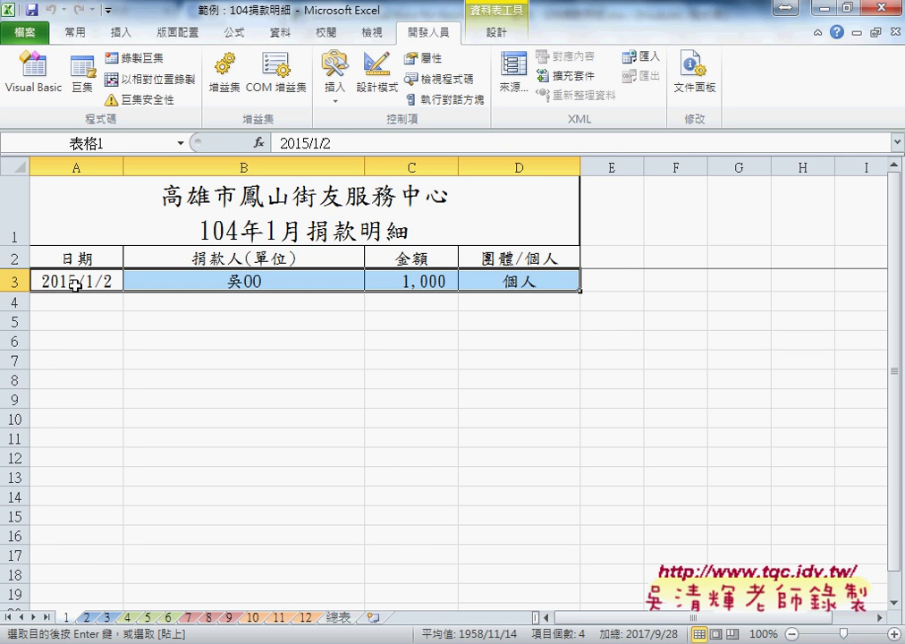
left_click_drag(73, 281, 527, 284)
key("Delete")
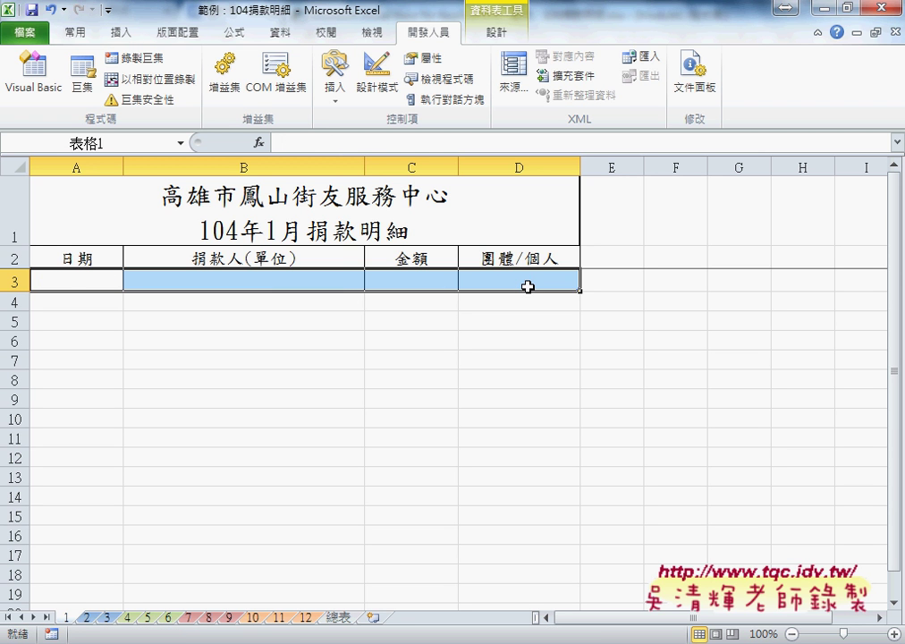
left_click(71, 283)
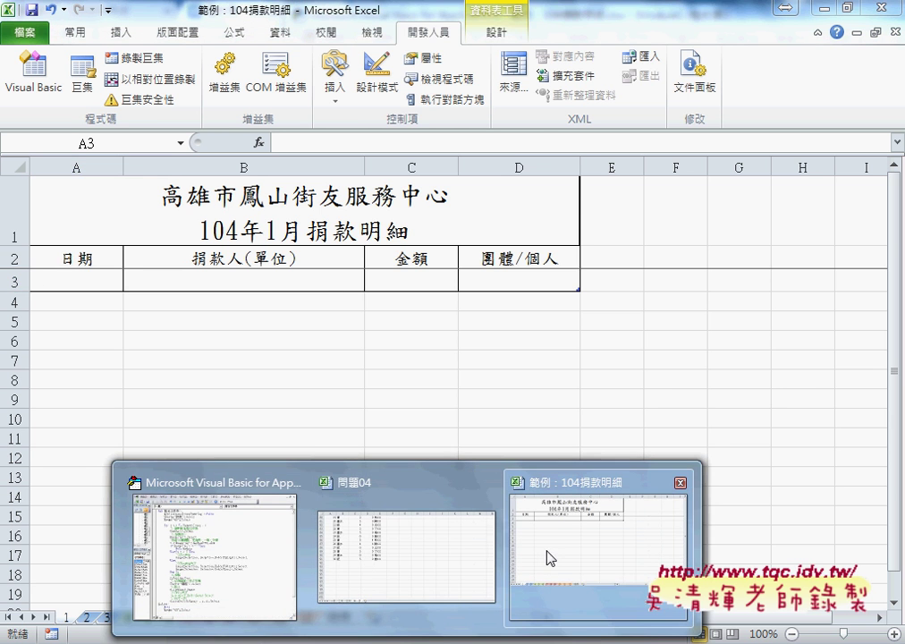
left_click(226, 559)
left_click_drag(489, 279, 570, 280)
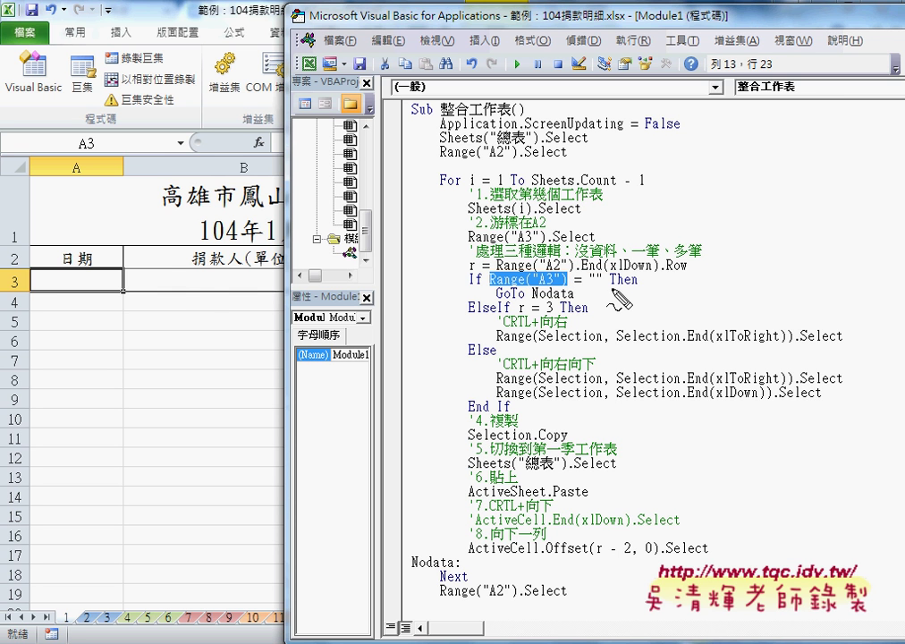
left_click_drag(490, 289, 612, 287)
mouse_move(35, 268)
left_mouse_down()
mouse_move(28, 300)
mouse_move(126, 270)
mouse_move(40, 266)
left_mouse_up()
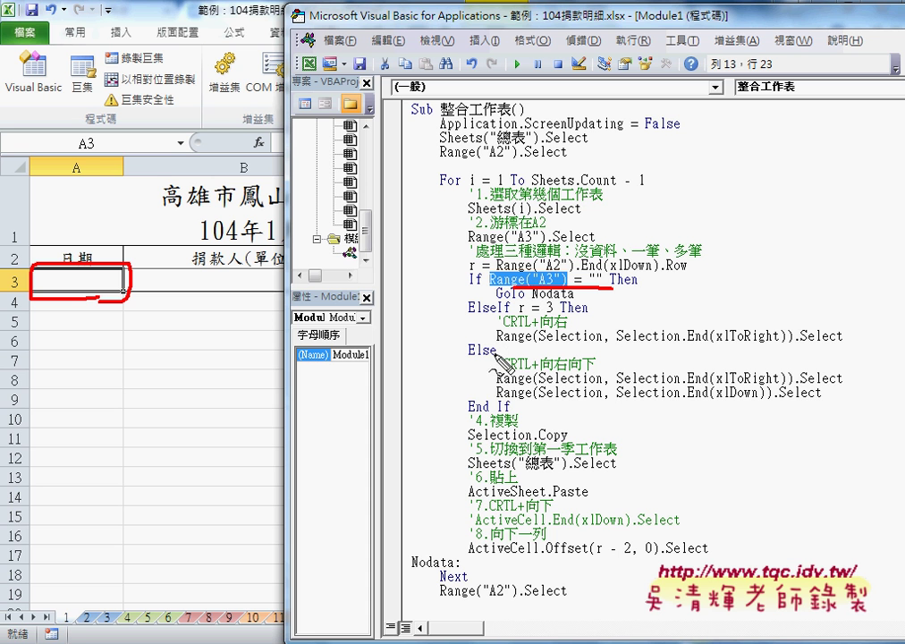
mouse_move(487, 362)
left_mouse_down()
mouse_move(499, 419)
mouse_move(698, 367)
mouse_move(823, 407)
mouse_move(492, 410)
left_mouse_up()
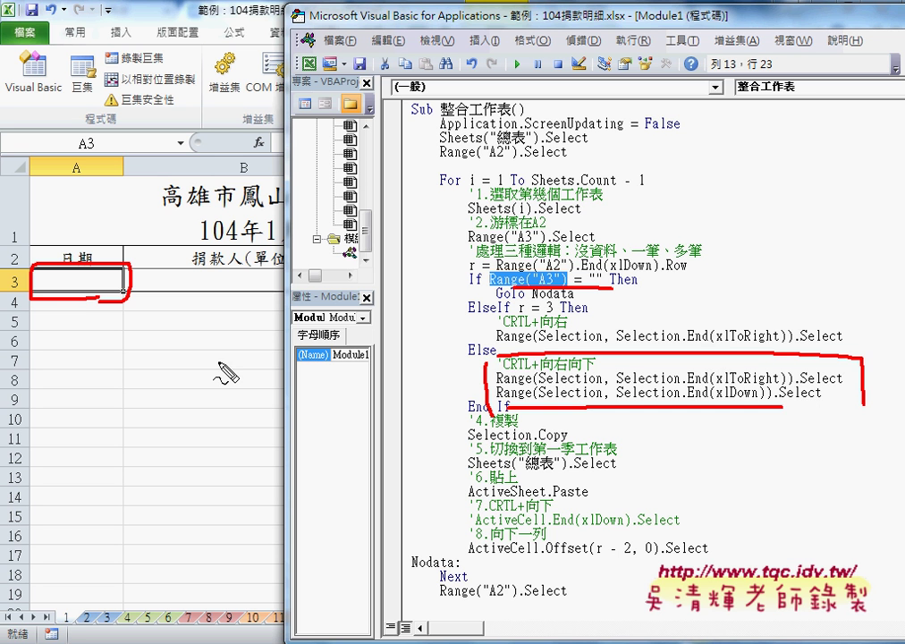
key("Escape")
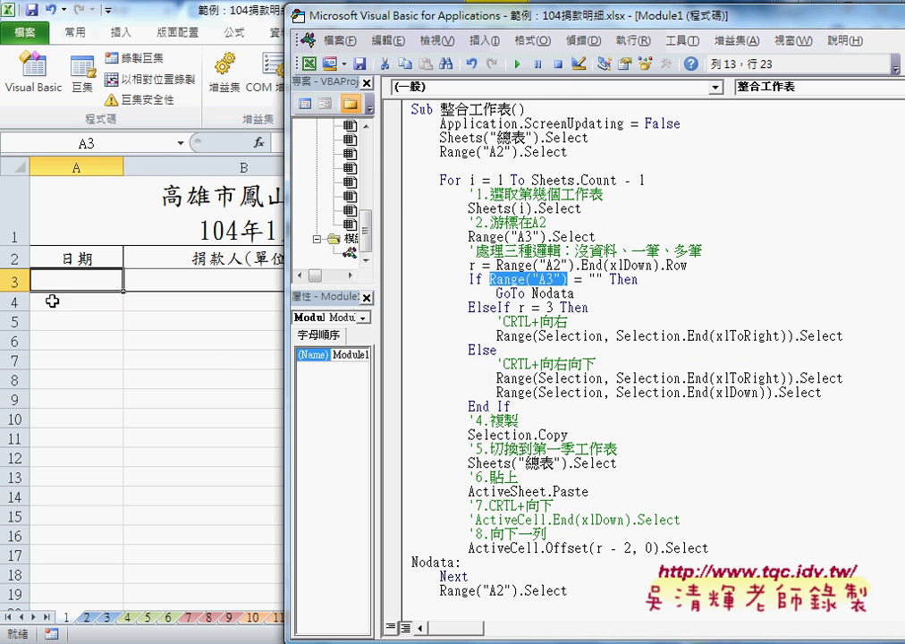
left_click(67, 288)
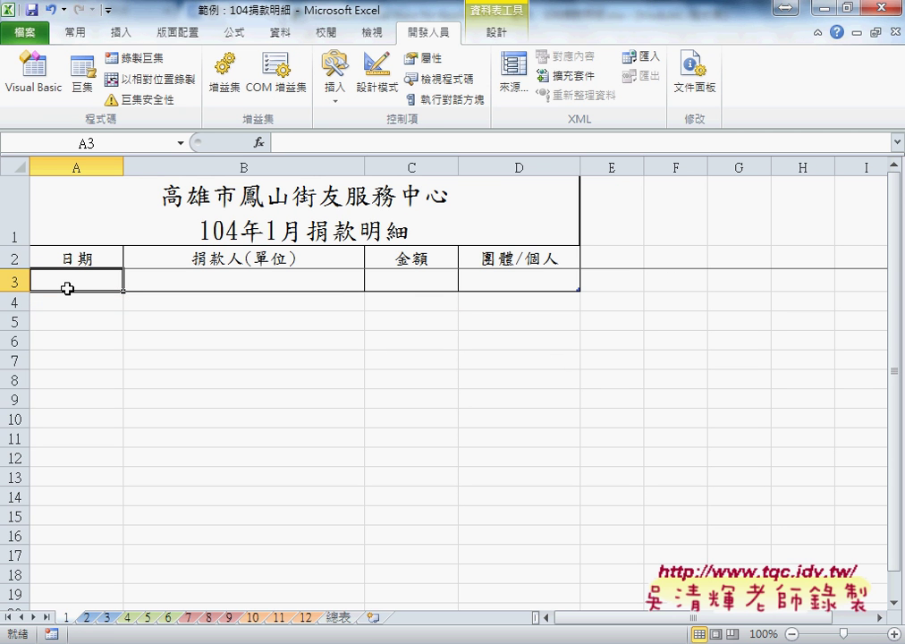
Extend the selection from A3 rightward and down to row 1048576, then return to the VBA editor.
key("shift+Right")
key("shift+Right")
key("shift+Right")
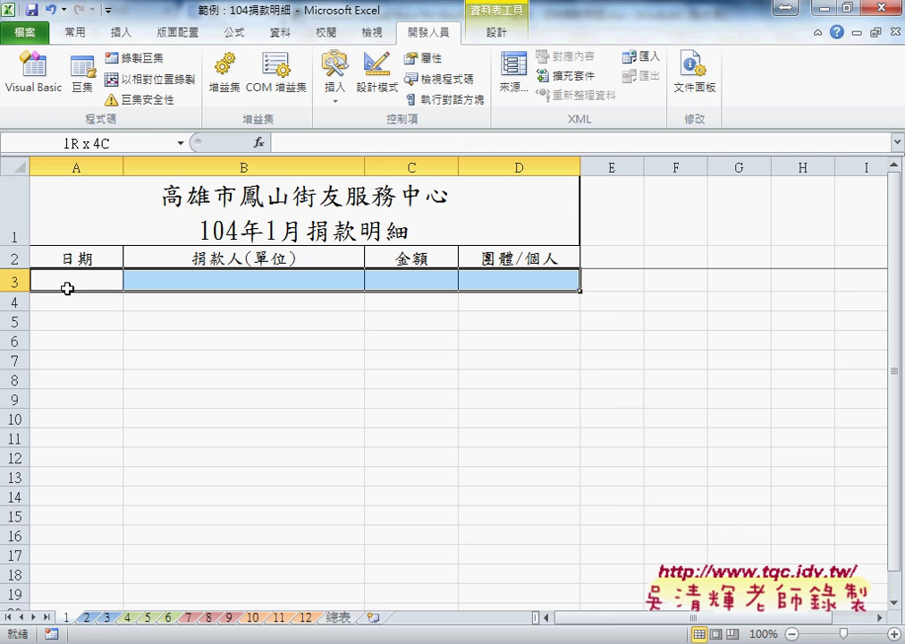
key("ctrl+shift+Down")
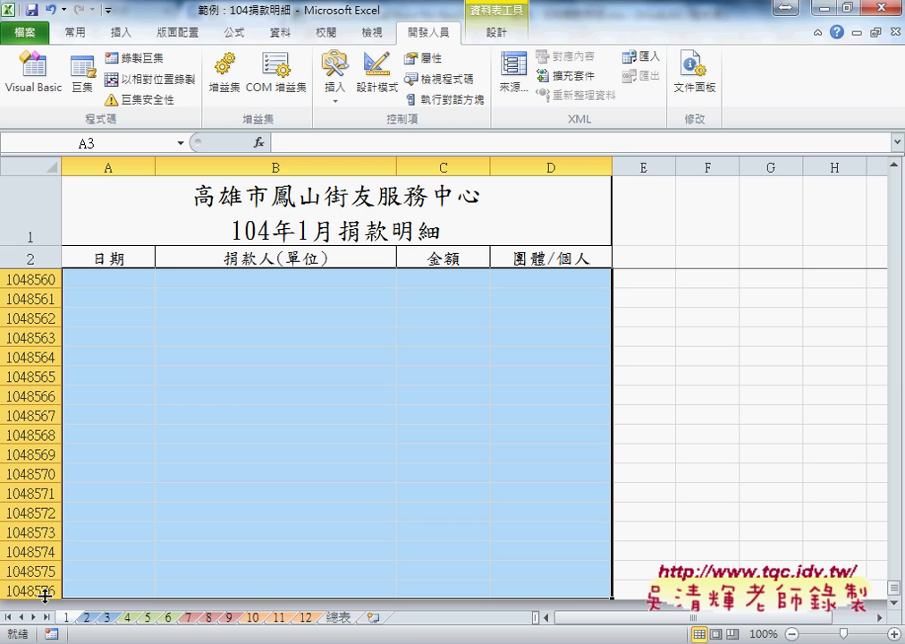
left_click(406, 637)
left_click(258, 577)
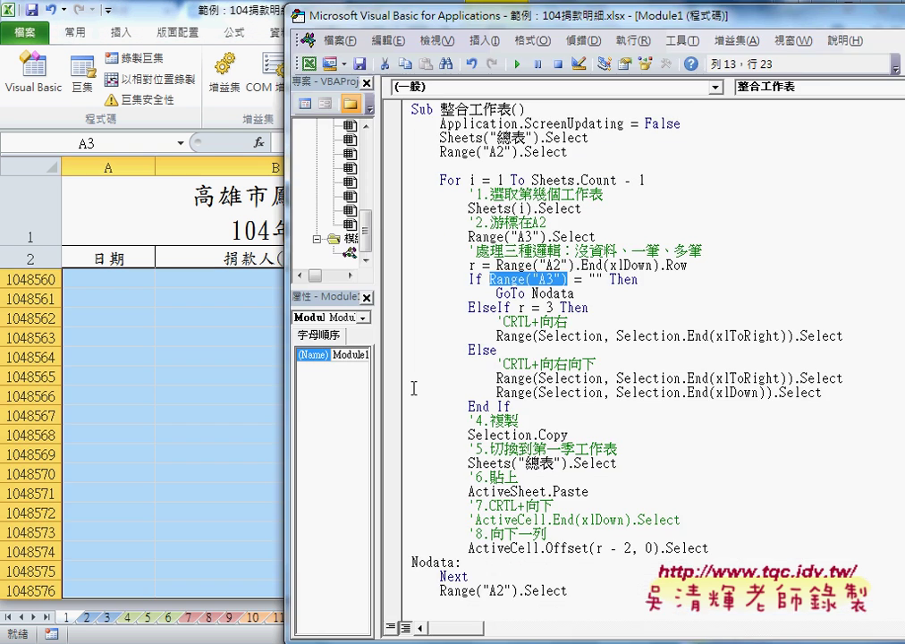
left_click_drag(575, 294, 496, 294)
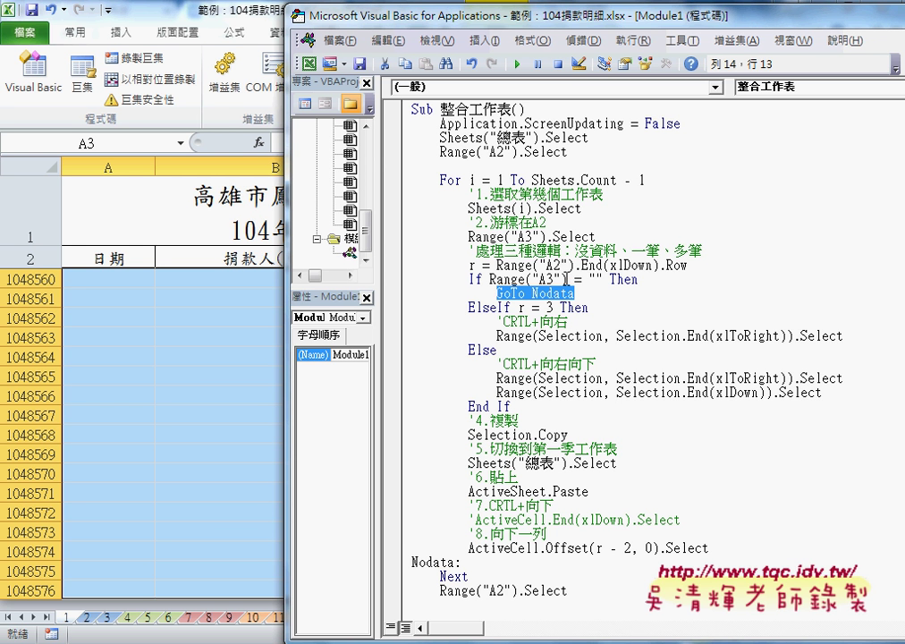
left_click_drag(616, 280, 496, 280)
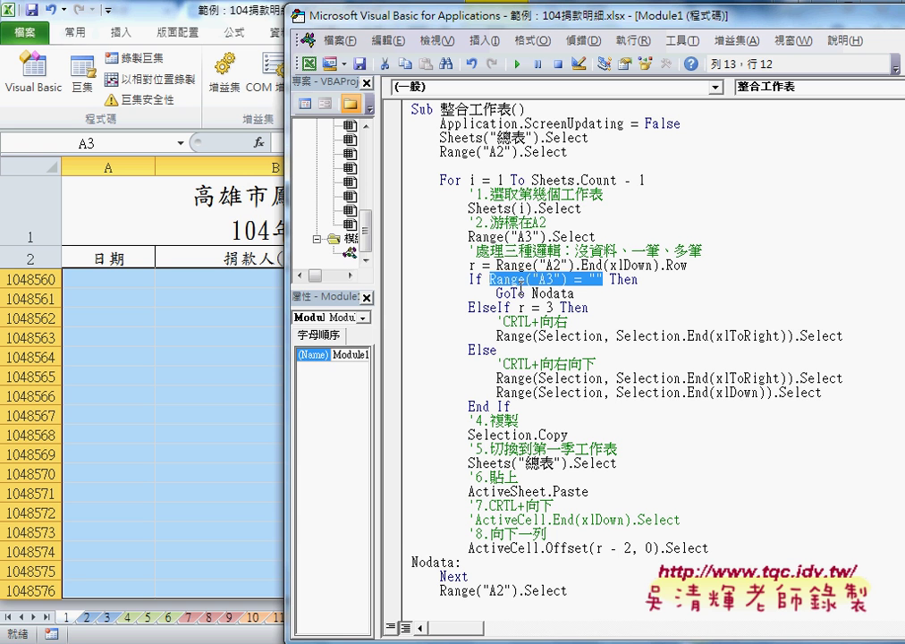
left_click_drag(573, 293, 533, 293)
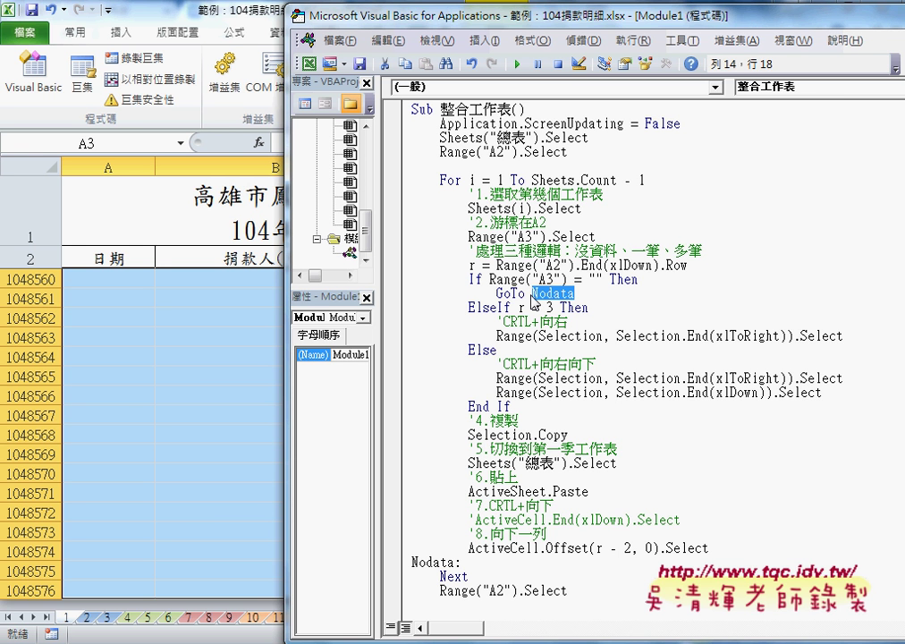
left_click_drag(496, 293, 527, 294)
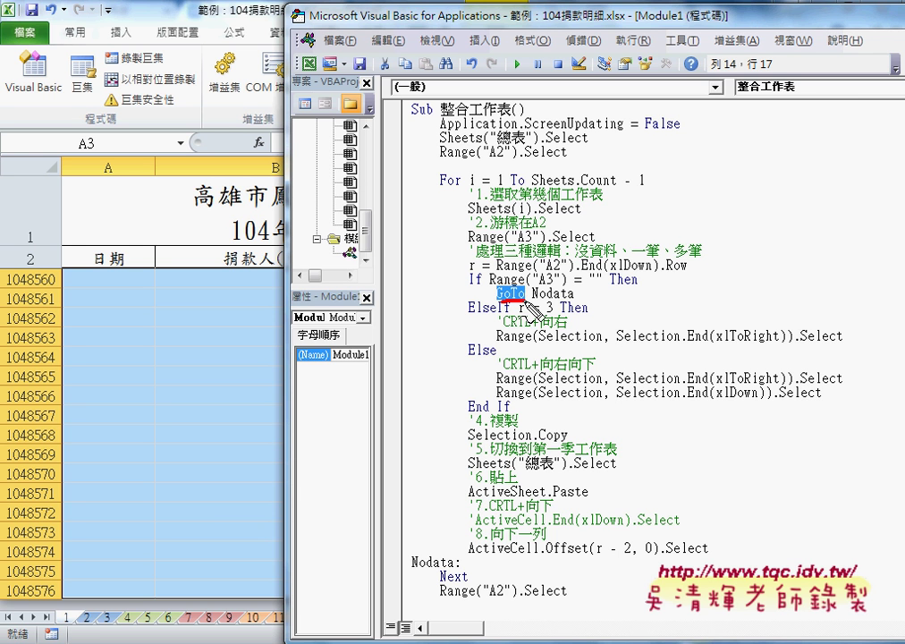
mouse_move(526, 302)
left_mouse_down()
mouse_move(438, 537)
mouse_move(452, 532)
left_mouse_up()
left_click_drag(413, 567, 447, 567)
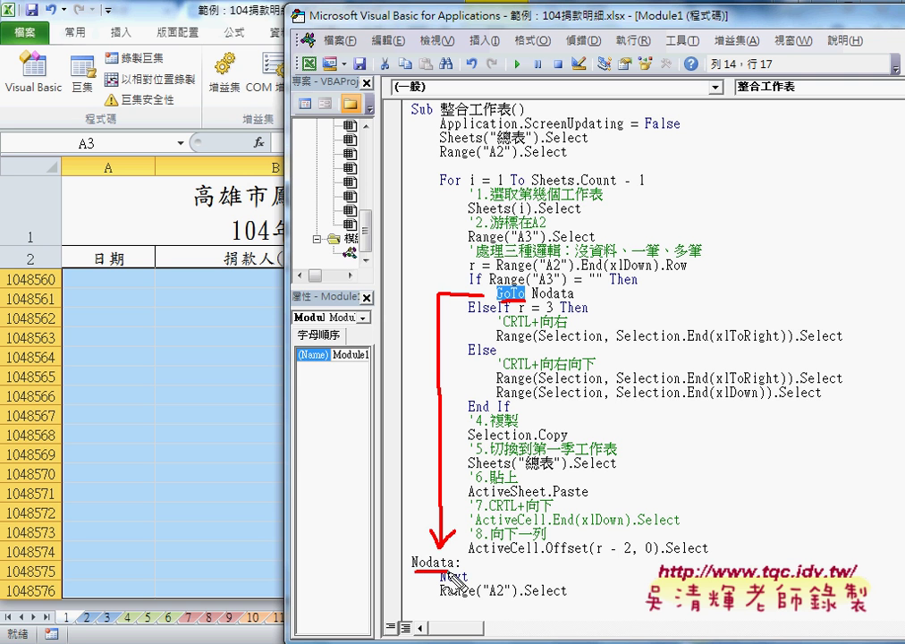
left_click_drag(534, 301, 572, 302)
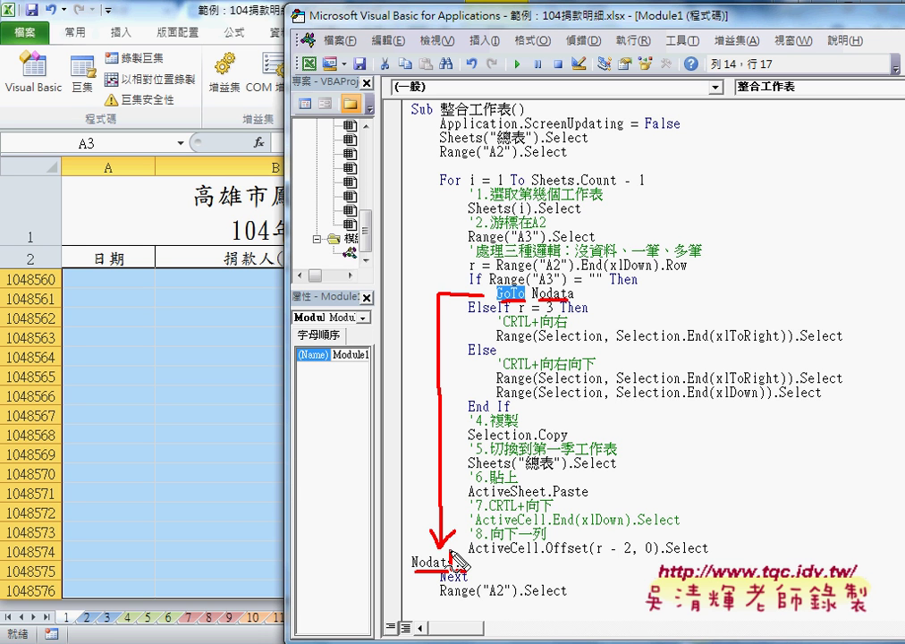
left_click_drag(451, 552, 467, 573)
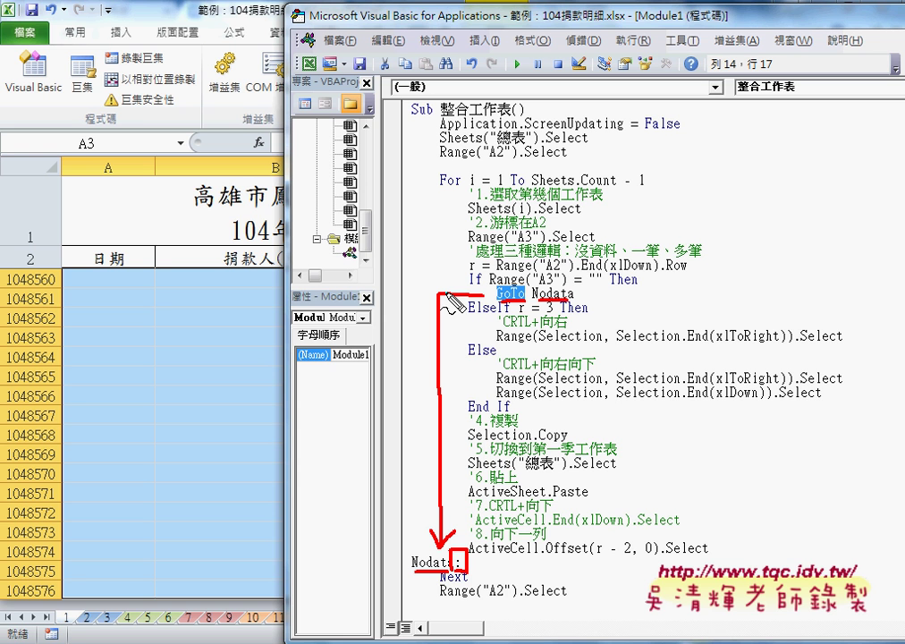
left_click_drag(443, 295, 488, 294)
left_click_drag(444, 615, 545, 615)
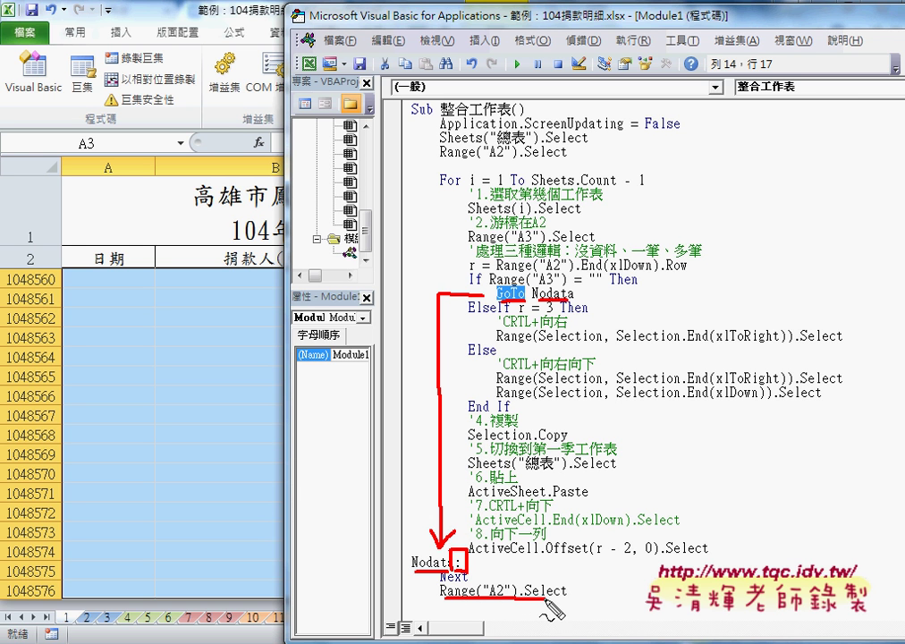